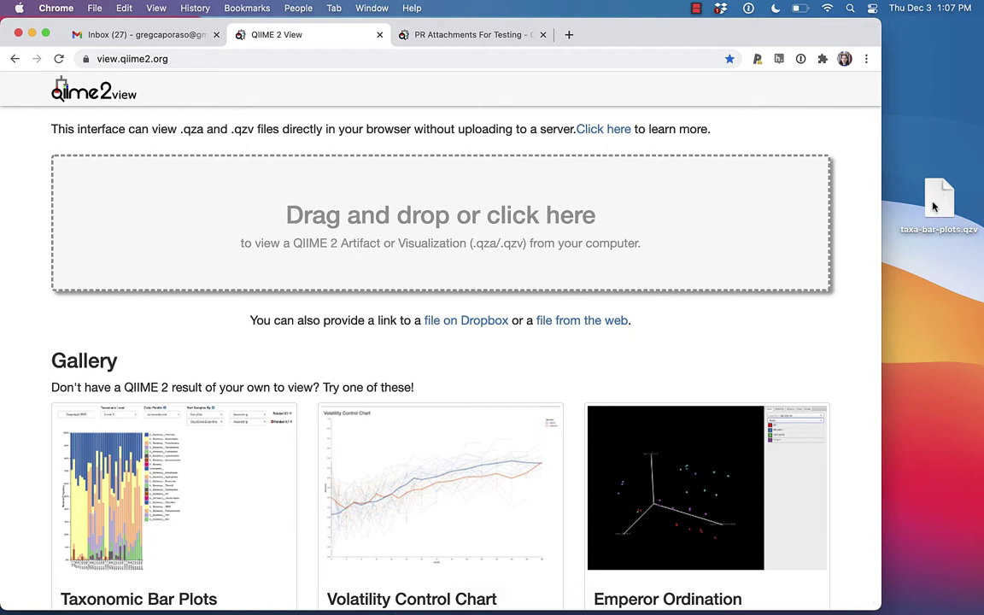
- Drop taxa-bar-plots.qzv into the viewer, show Level 3 taxa, and sort samples by subject
{"action": "left_click_drag", "start_coordinate": [936, 205], "coordinate": [721, 224]}
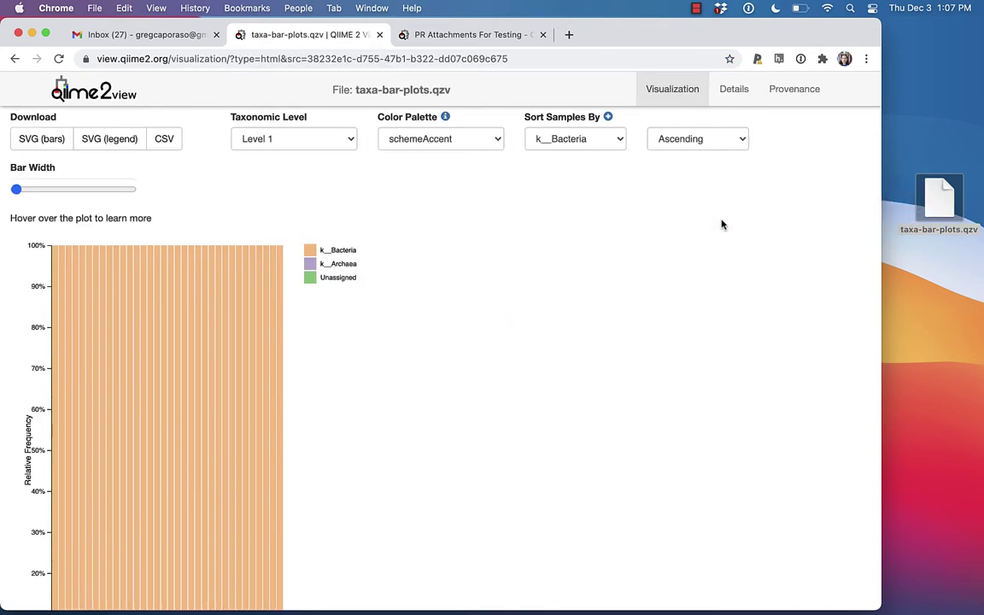
{"action": "left_click", "coordinate": [322, 139]}
{"action": "left_click", "coordinate": [314, 166]}
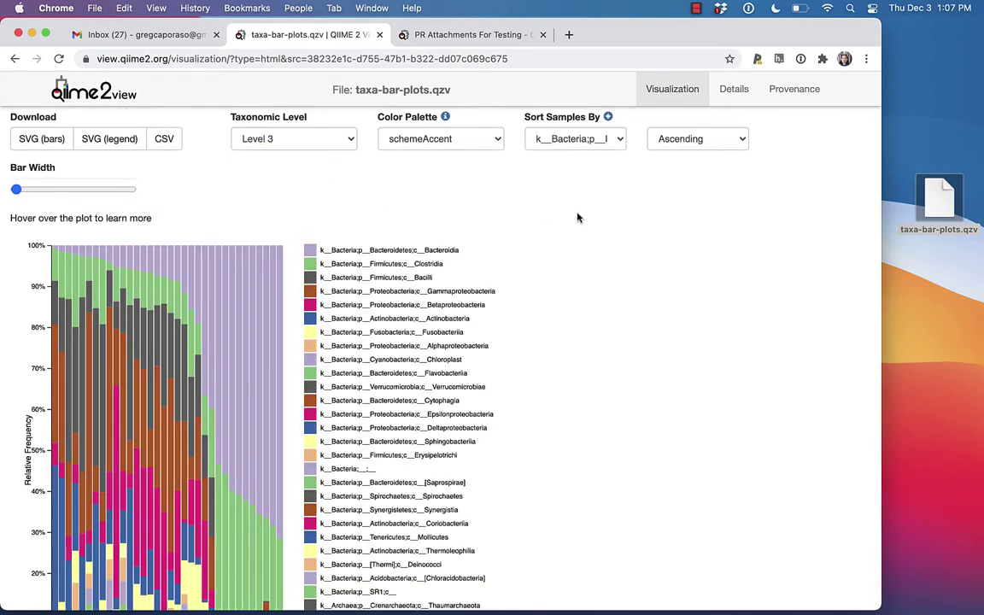
{"action": "scroll", "coordinate": [578, 217], "scroll_direction": "down", "scroll_amount": 1}
{"action": "scroll", "coordinate": [578, 217], "scroll_direction": "up", "scroll_amount": 1}
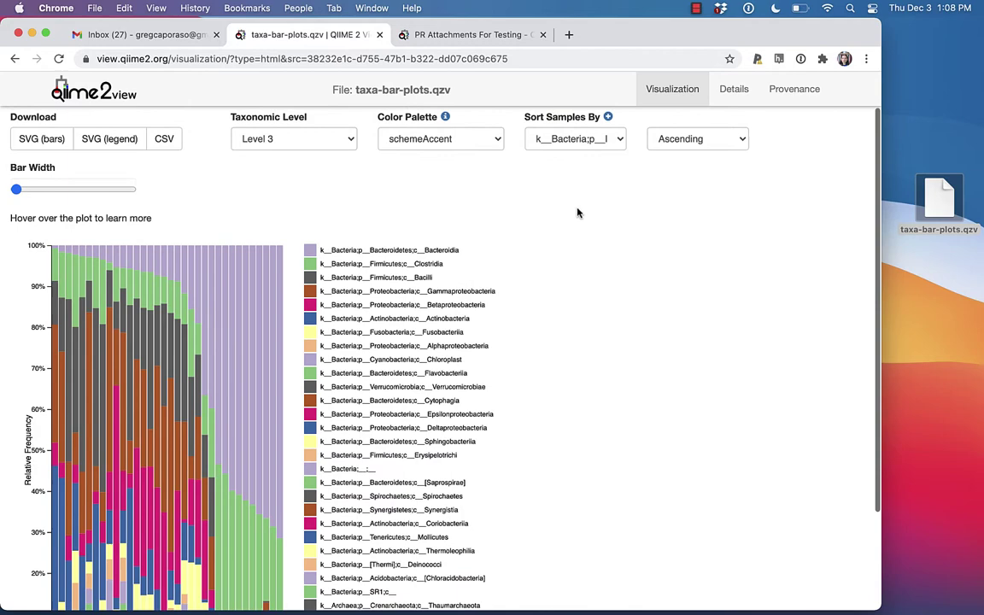
{"action": "left_click", "coordinate": [535, 136]}
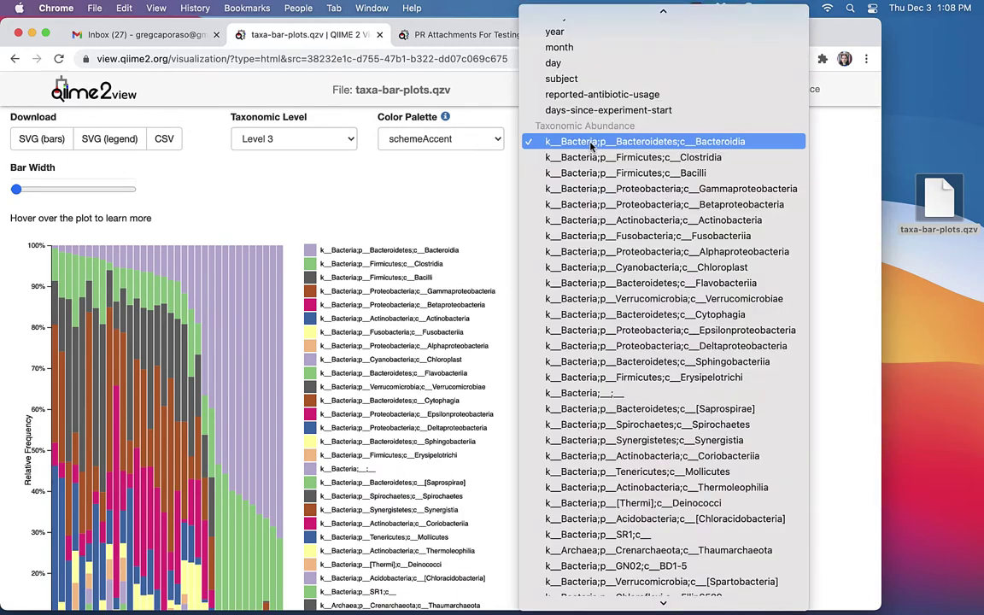
{"action": "left_click", "coordinate": [608, 82]}
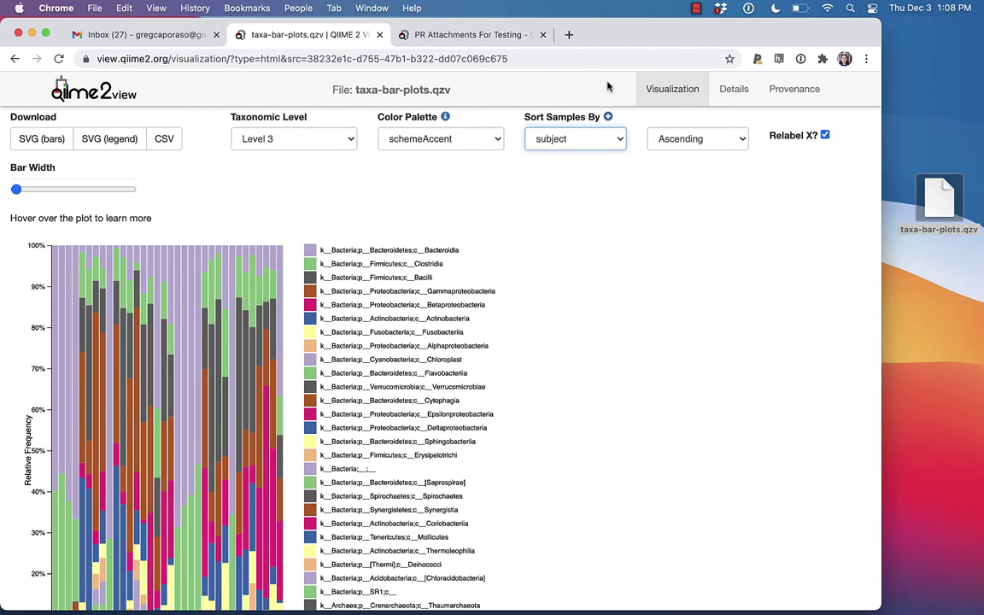
- Go back to the qiime2view home page, confirming Leave in the Leave site? prompt
{"action": "left_click", "coordinate": [120, 95]}
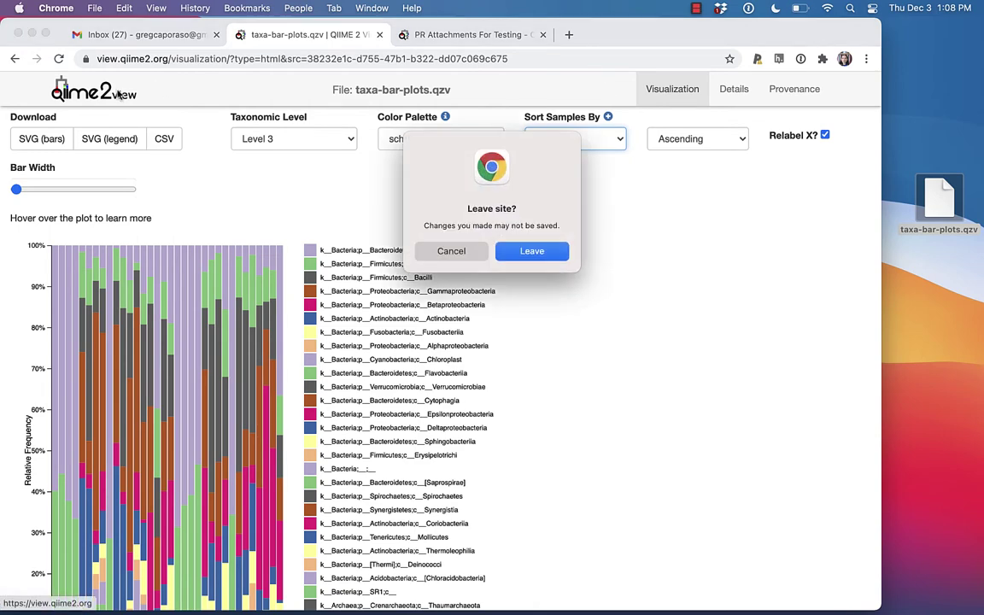
{"action": "left_click", "coordinate": [527, 250]}
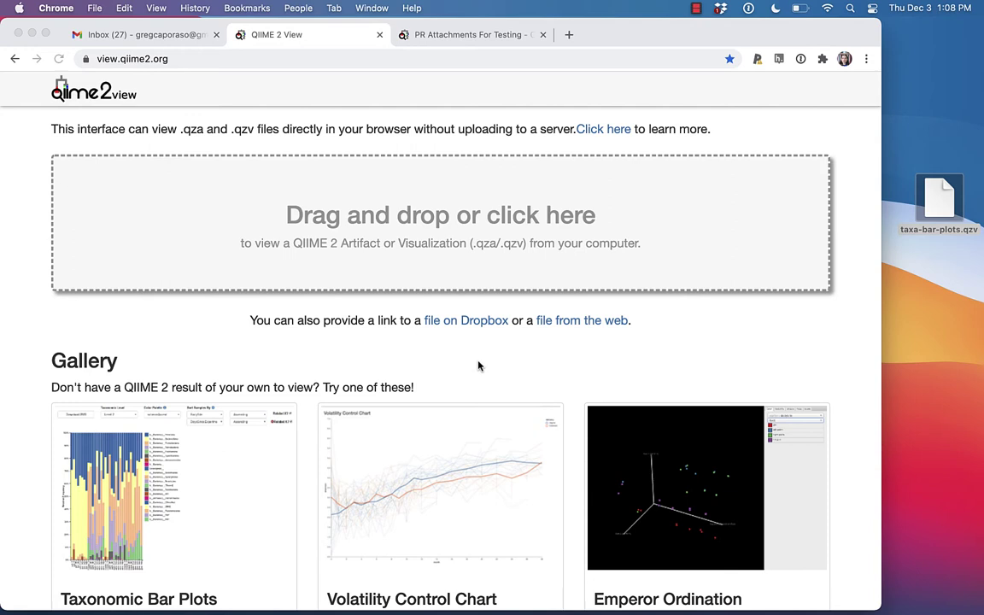
- Copy the Dropbox link for alpha-rarefaction.qzv in the 16S folder, then return to Chrome
{"action": "key", "text": "super+Tab"}
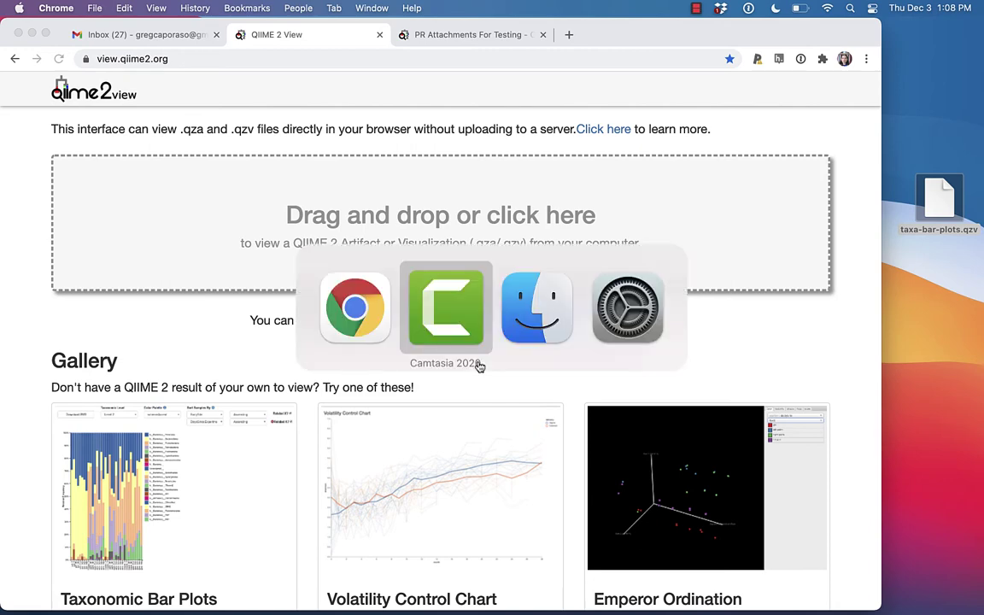
{"action": "key", "text": "super+Tab"}
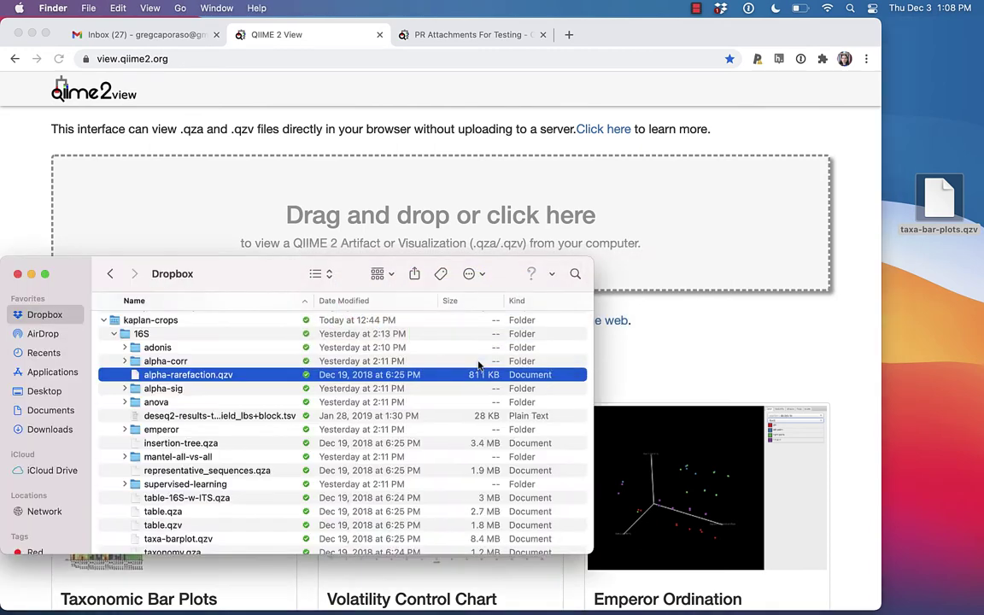
{"action": "right_click", "coordinate": [263, 377]}
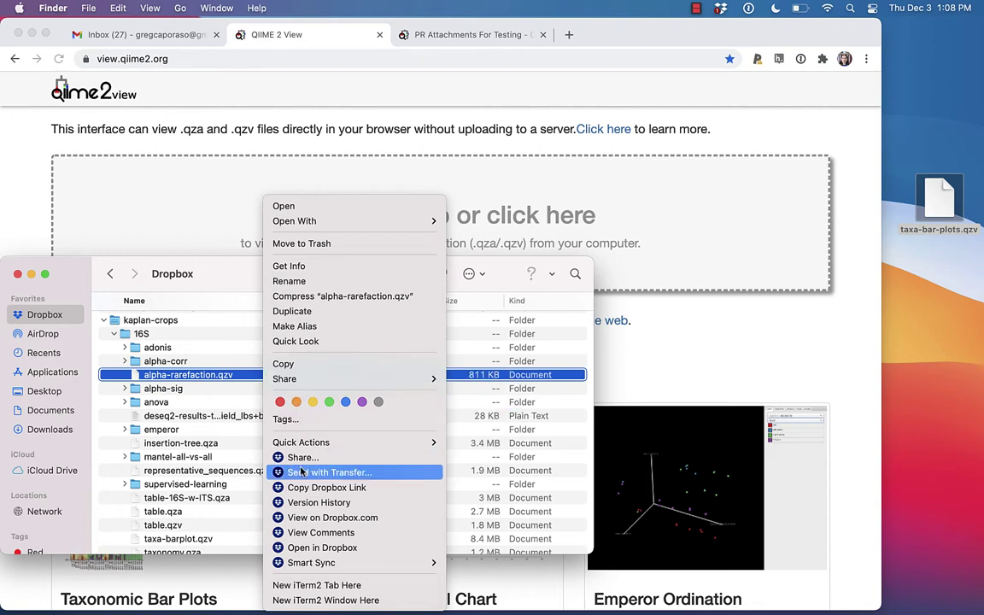
{"action": "left_click", "coordinate": [383, 492]}
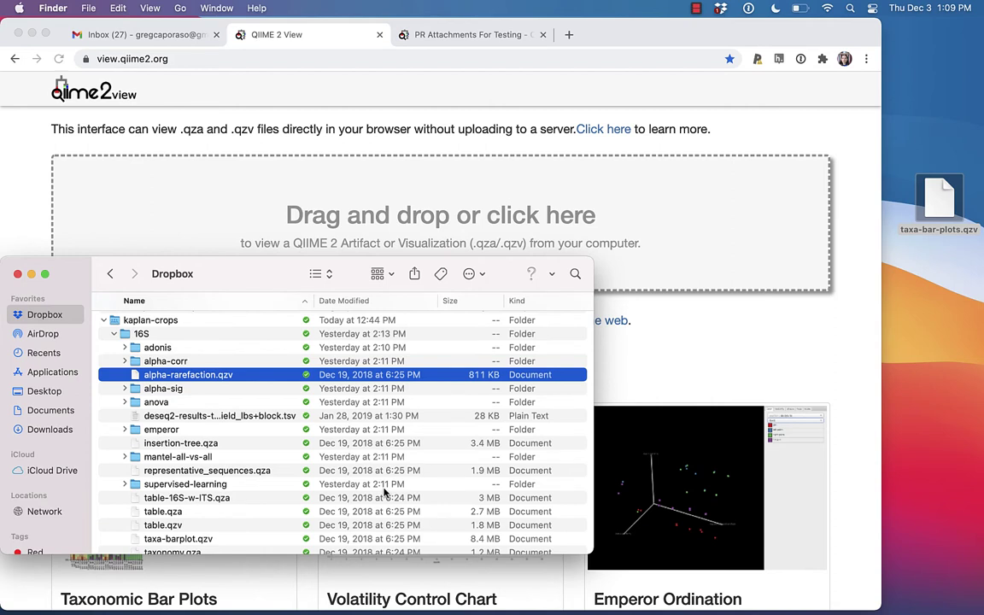
{"action": "key", "text": "super+Tab"}
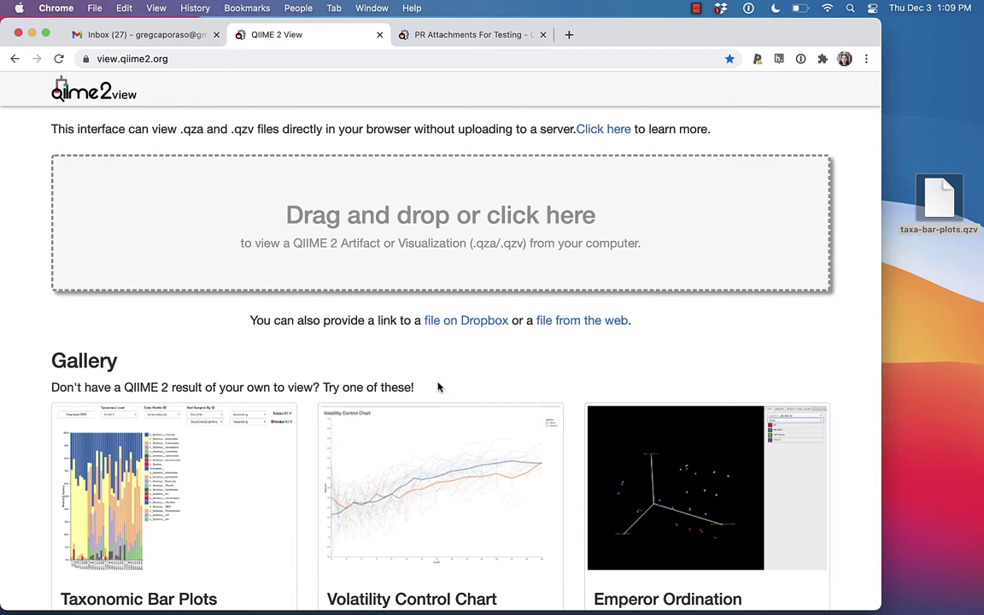
- Paste the copied Dropbox link into the 'file on Dropbox' form and load alpha-rarefaction.qzv
{"action": "left_click", "coordinate": [469, 329]}
{"action": "left_click", "coordinate": [468, 324]}
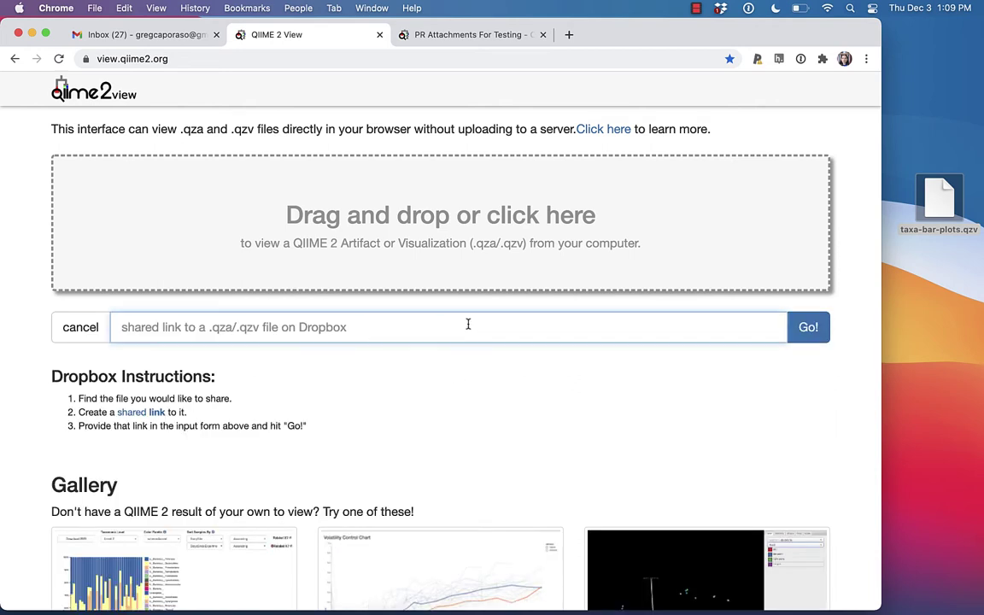
{"action": "key", "text": "super+v"}
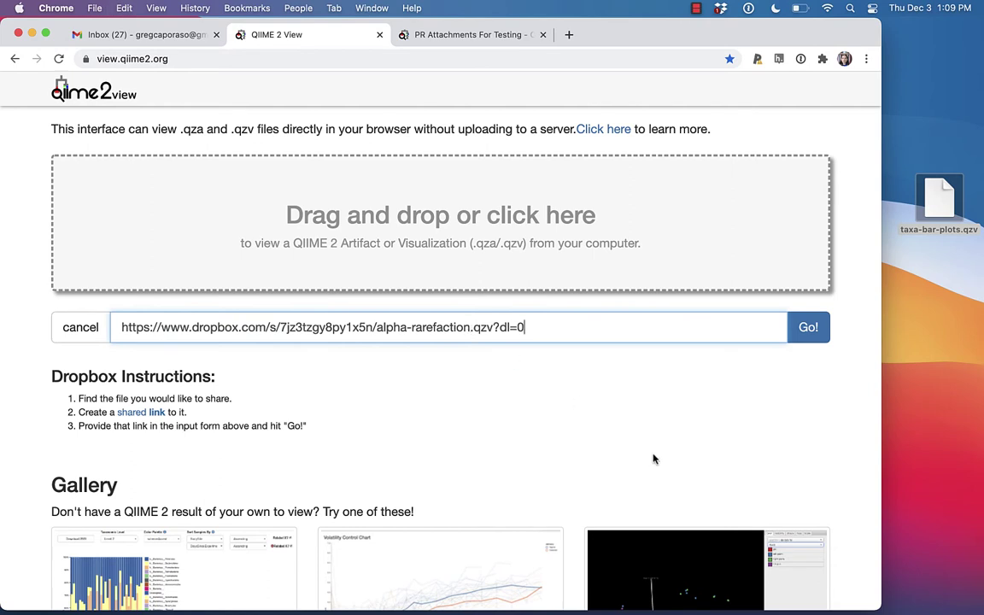
{"action": "left_click", "coordinate": [808, 328]}
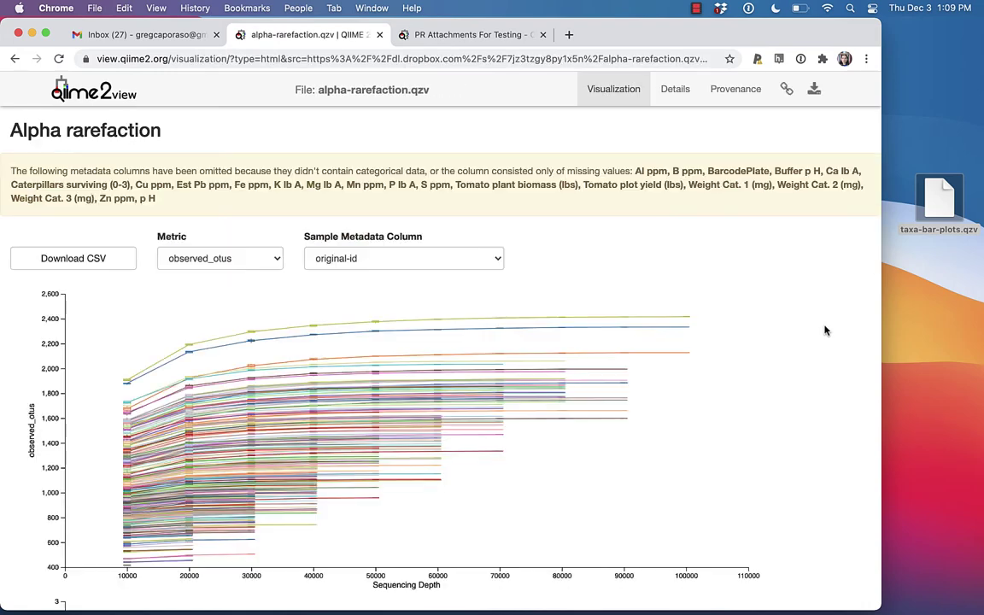
- Set the Sample Metadata Column dropdown to plant-species
{"action": "left_click", "coordinate": [436, 258]}
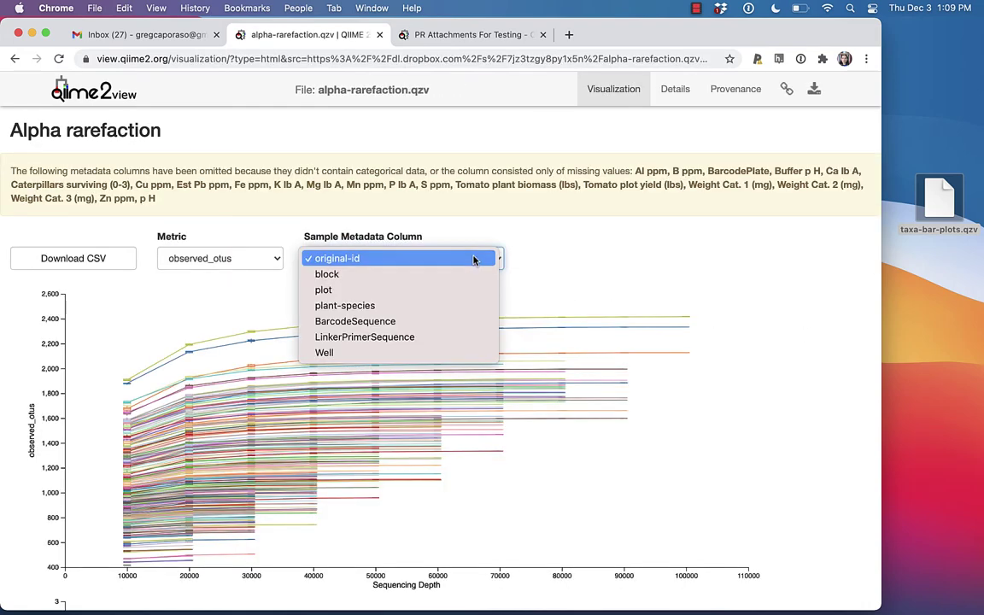
{"action": "left_click", "coordinate": [454, 316]}
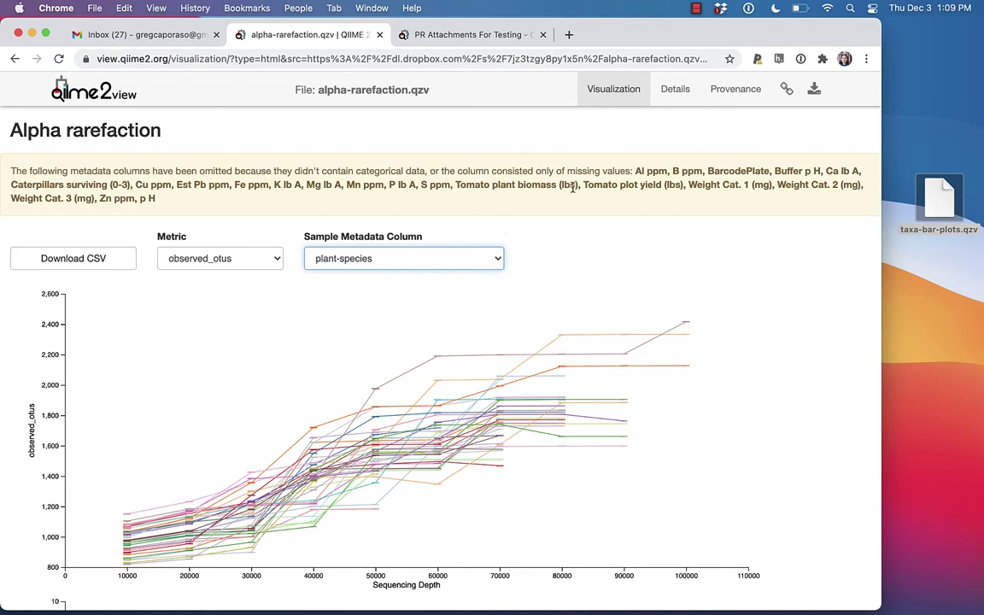
- Select the full page address in the browser's address bar
{"action": "double_click", "coordinate": [545, 59]}
{"action": "left_click", "coordinate": [545, 59]}
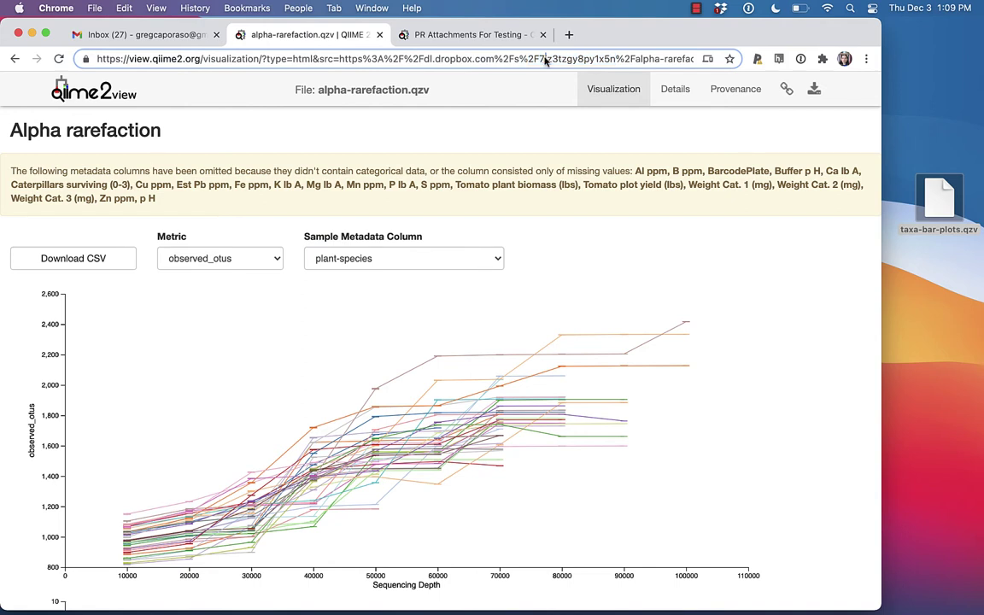
{"action": "double_click", "coordinate": [545, 58]}
{"action": "key", "text": "End"}
{"action": "double_click", "coordinate": [545, 58]}
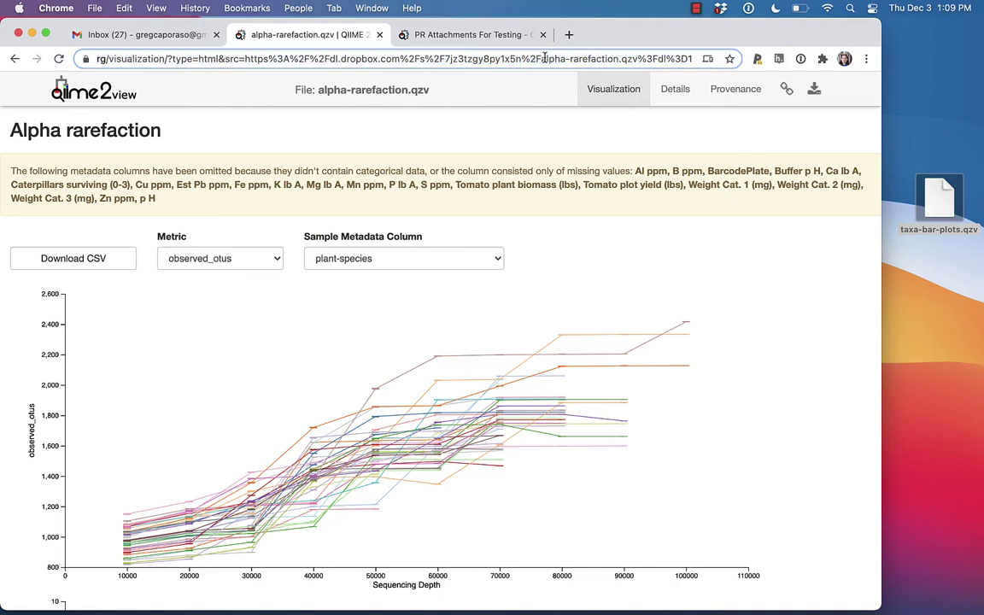
{"action": "triple_click", "coordinate": [545, 58]}
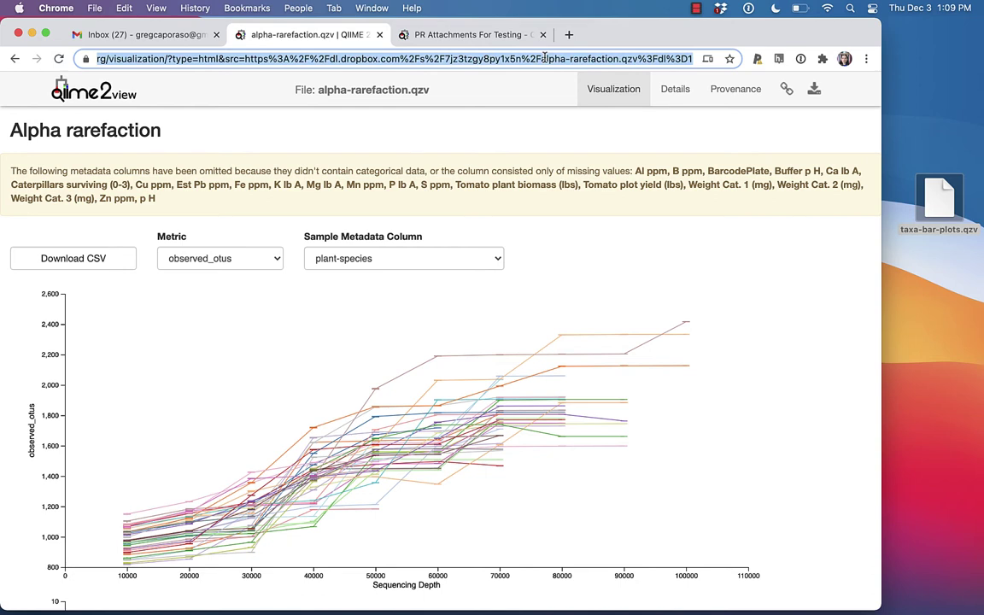
- Copy the visualization's shareable link and switch to the Gmail draft
{"action": "left_click", "coordinate": [786, 91]}
{"action": "triple_click", "coordinate": [744, 130]}
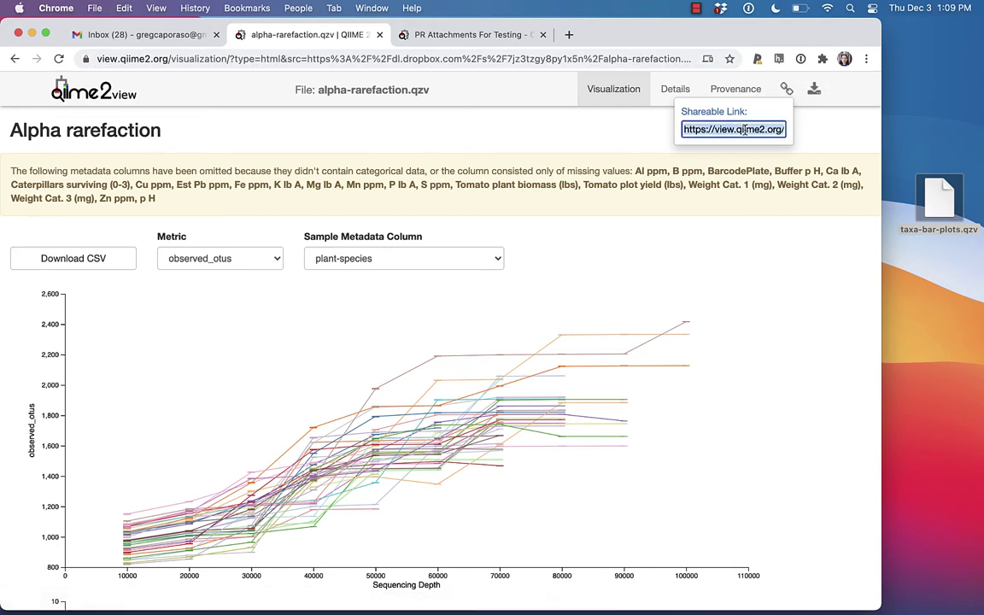
{"action": "key", "text": "super+c"}
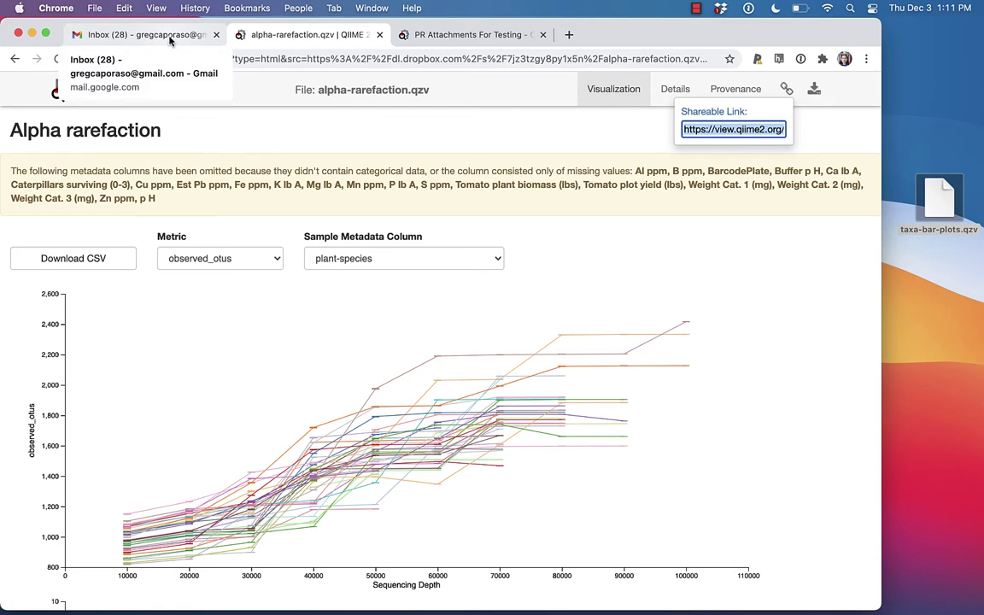
{"action": "left_click", "coordinate": [169, 40]}
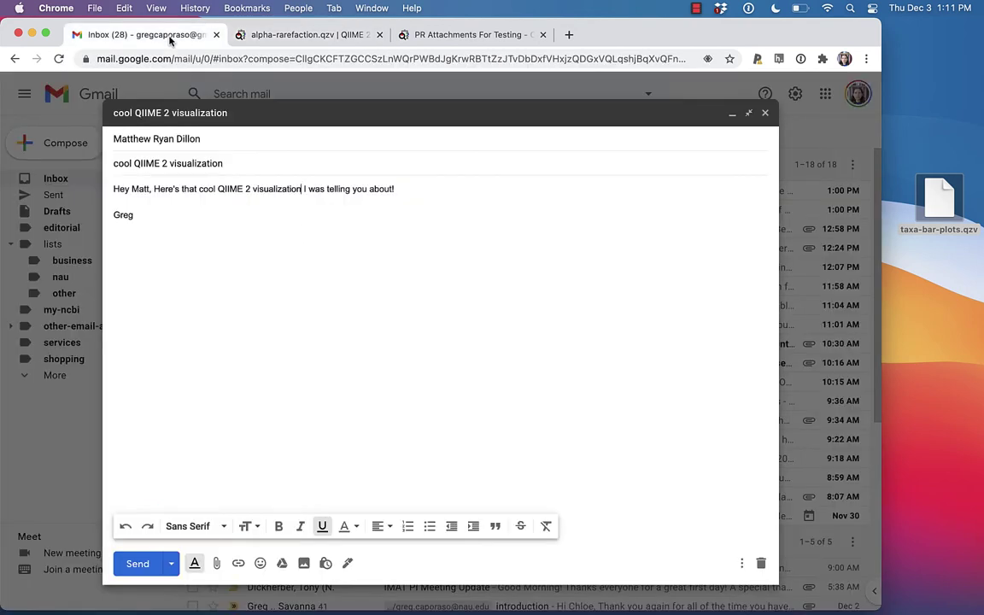
- Link the phrase "Here's that cool QIIME 2 visualization" to the pasted shareable URL
{"action": "left_click_drag", "start_coordinate": [302, 189], "coordinate": [153, 188]}
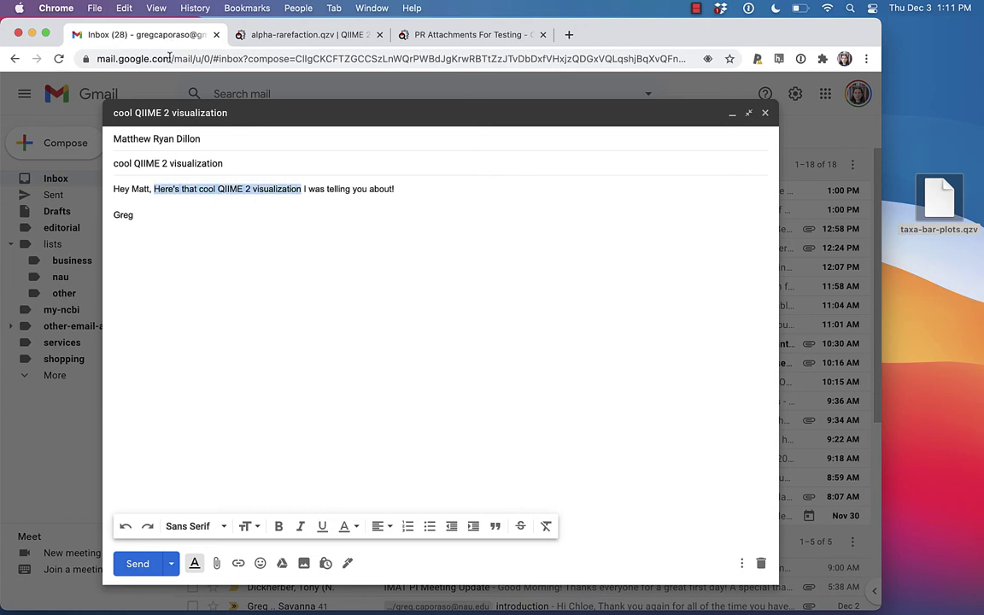
{"action": "left_click", "coordinate": [239, 563]}
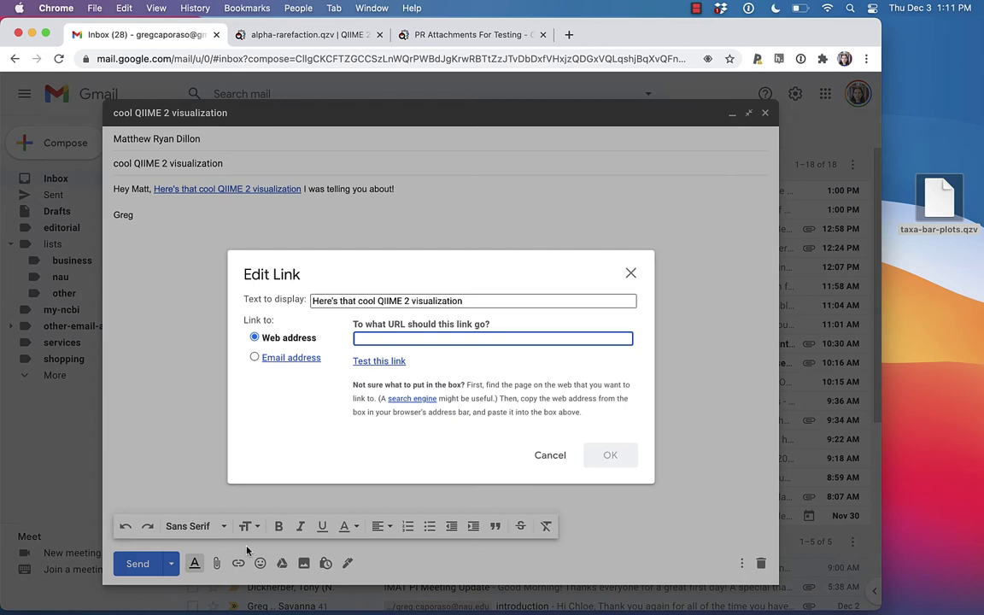
{"action": "key", "text": "super+v"}
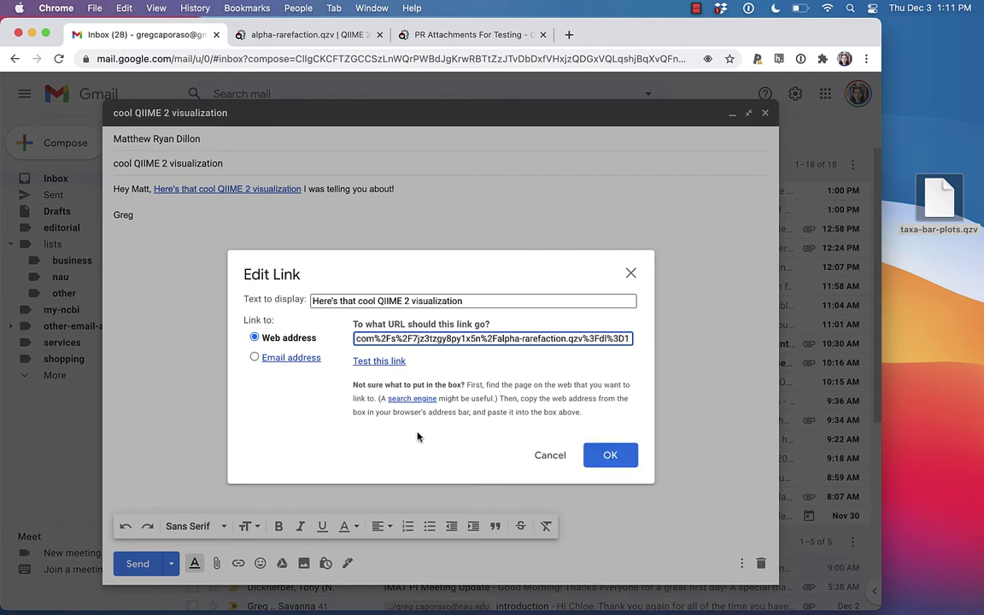
{"action": "left_click", "coordinate": [609, 455]}
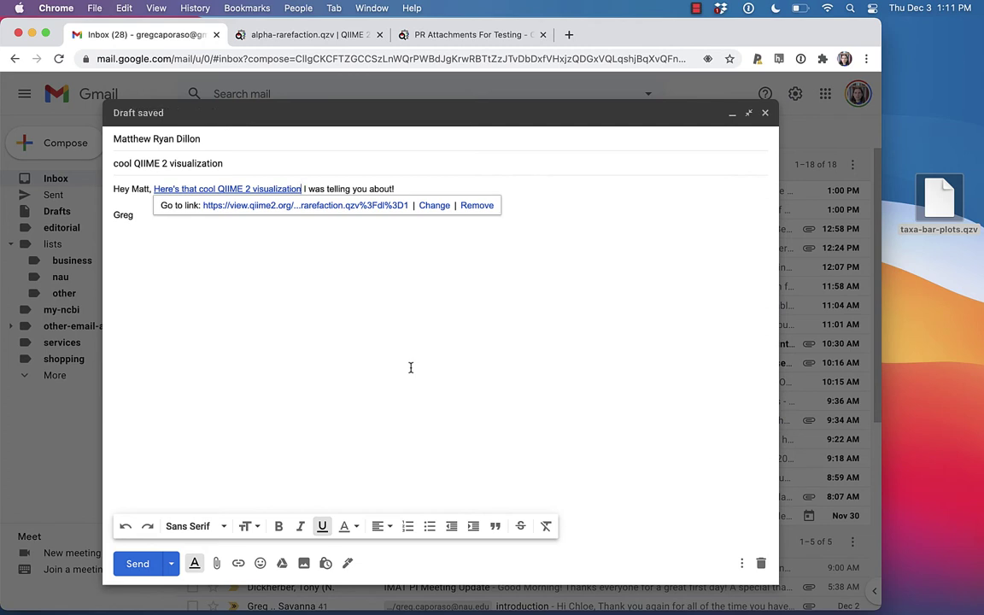
- Open the new hyperlink from its preview to test it
{"action": "left_click", "coordinate": [317, 281]}
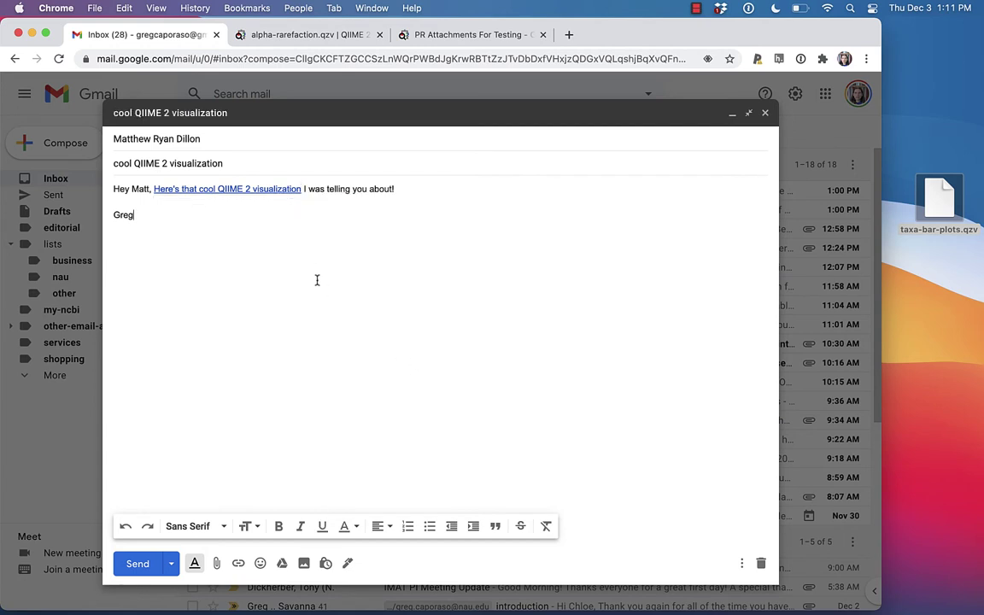
{"action": "left_click", "coordinate": [252, 190]}
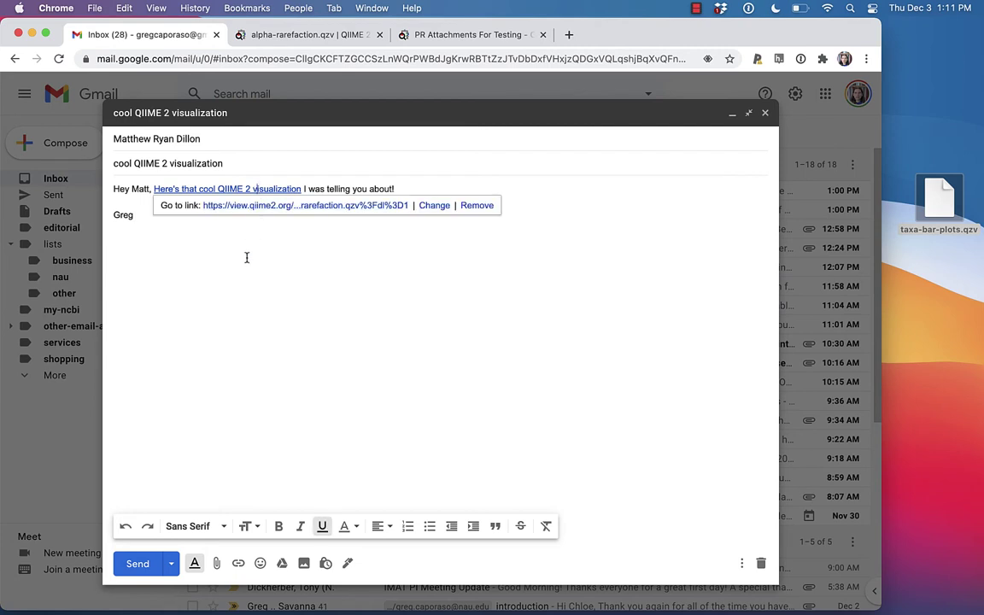
{"action": "left_click", "coordinate": [270, 205]}
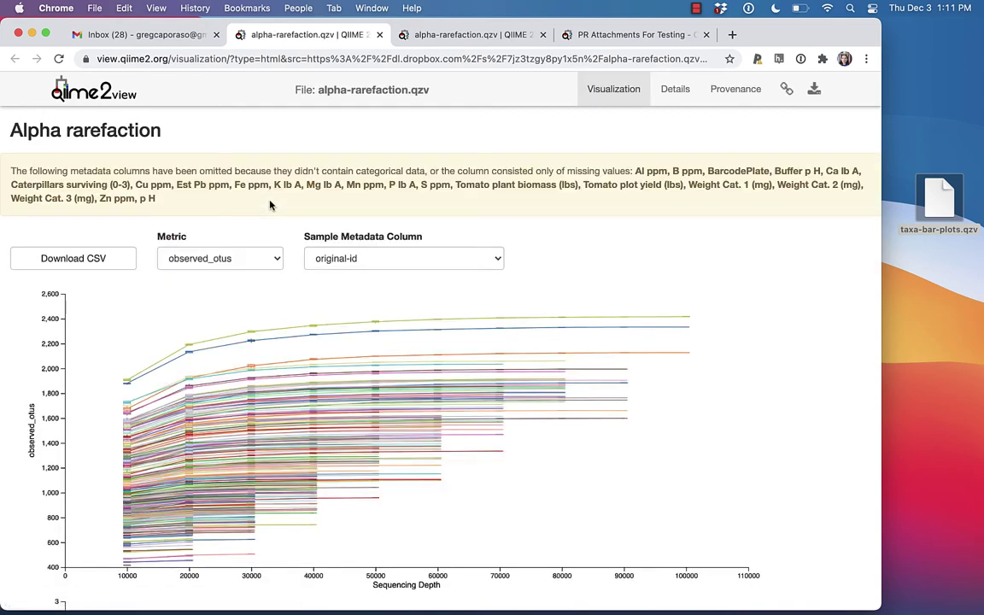
- Choose plant-species as the Sample Metadata Column in the shared visualization
{"action": "left_click", "coordinate": [381, 260]}
{"action": "left_click", "coordinate": [375, 311]}
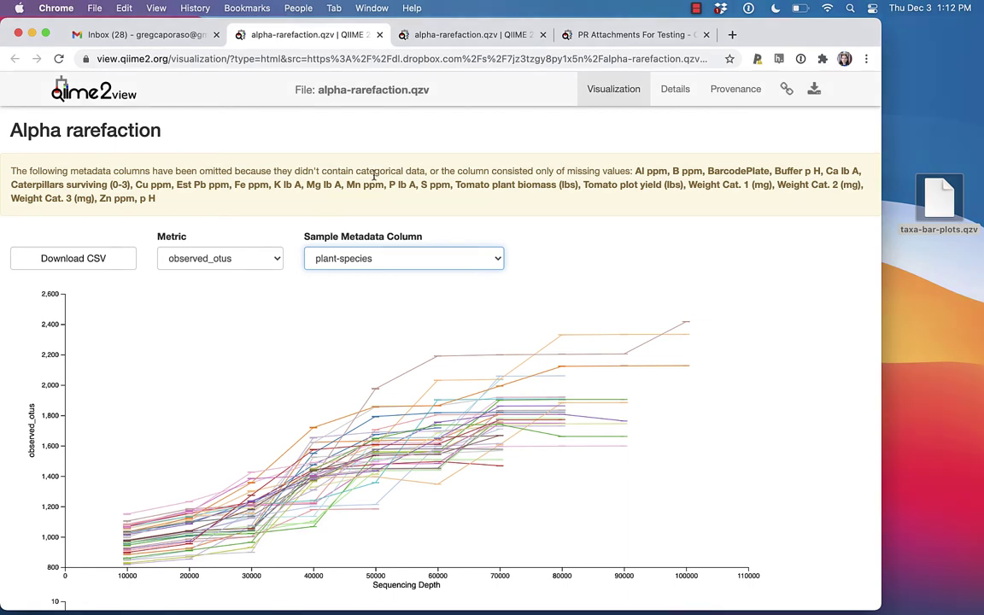
- Return to the home page and open the 'file from the web' form's URL field
{"action": "left_click", "coordinate": [129, 90]}
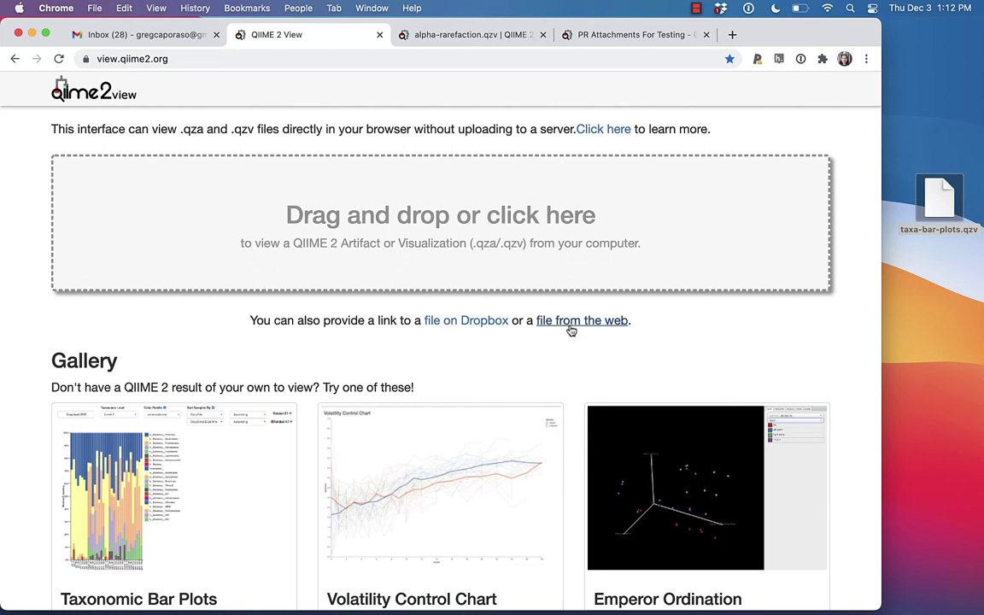
{"action": "left_click", "coordinate": [570, 329]}
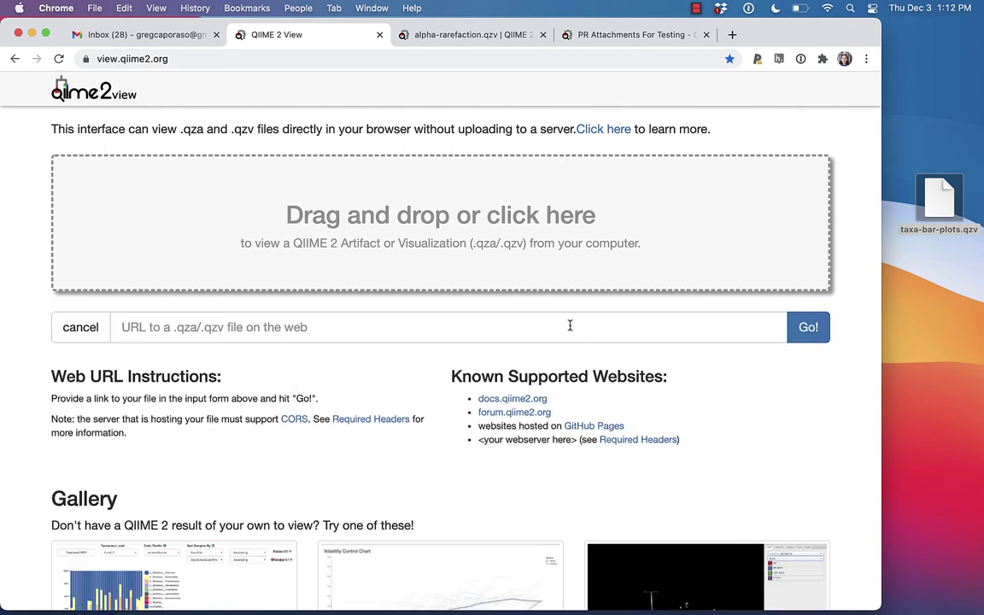
{"action": "left_click", "coordinate": [338, 321]}
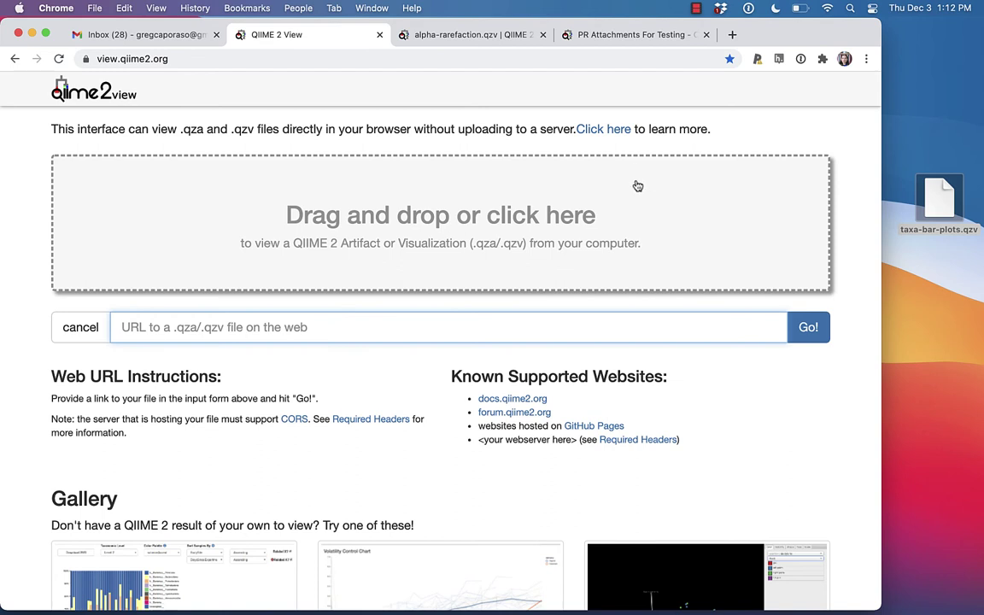
- Copy the link address of the first tabulated-metadata.qzv attachment in the PR Attachments For Testing thread
{"action": "left_click", "coordinate": [657, 37]}
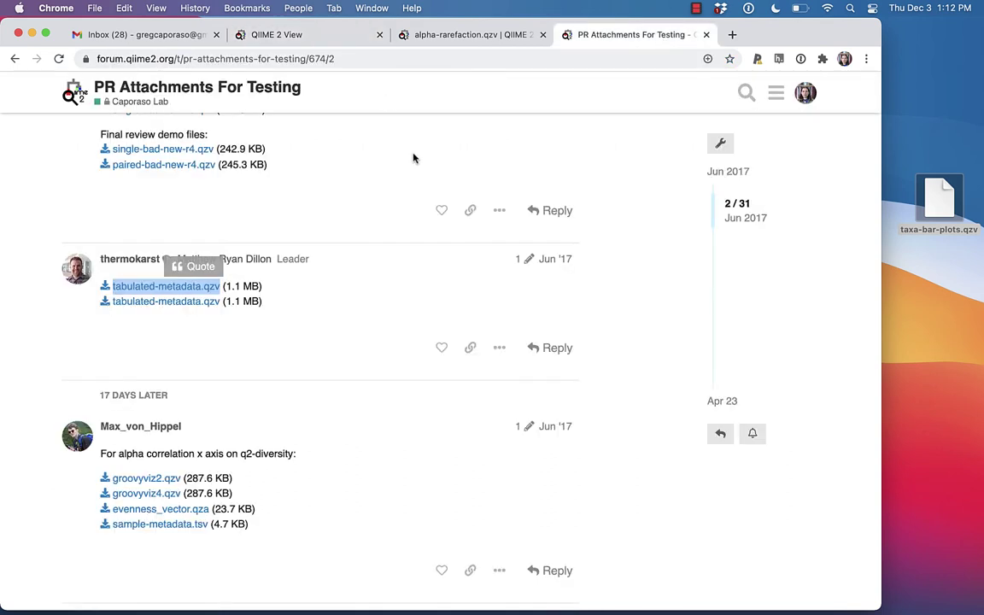
{"action": "left_click", "coordinate": [408, 179]}
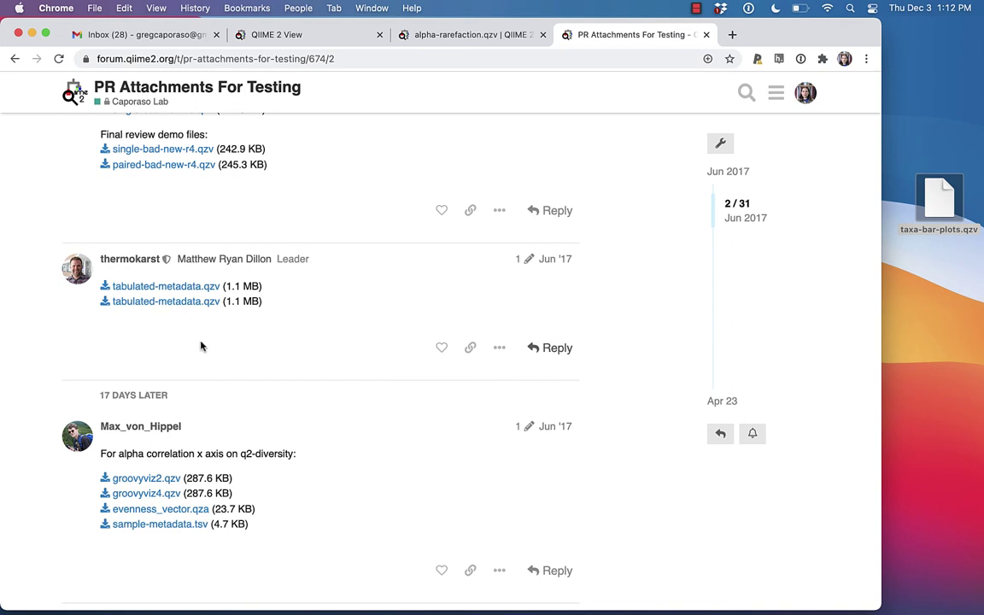
{"action": "right_click", "coordinate": [205, 292]}
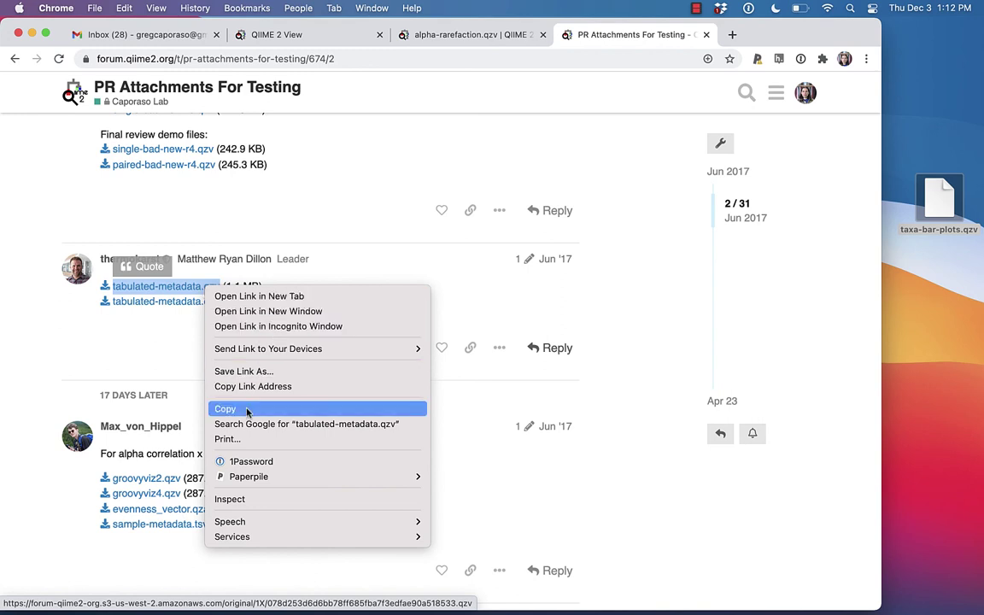
{"action": "left_click", "coordinate": [300, 395]}
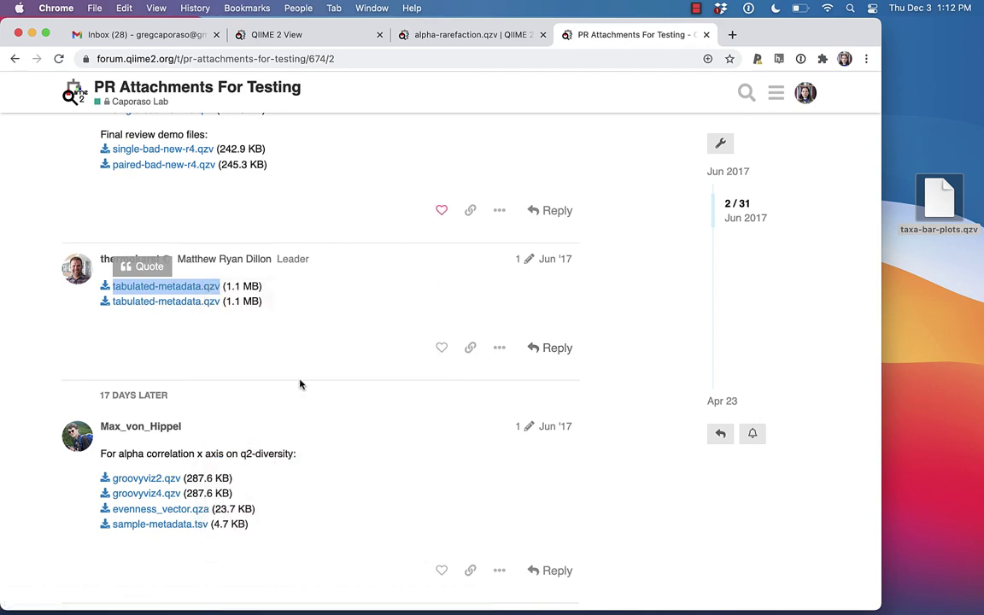
- Load the forum's tabulated-metadata.qzv by pasting its web URL into the address field and submitting
{"action": "left_click", "coordinate": [280, 37]}
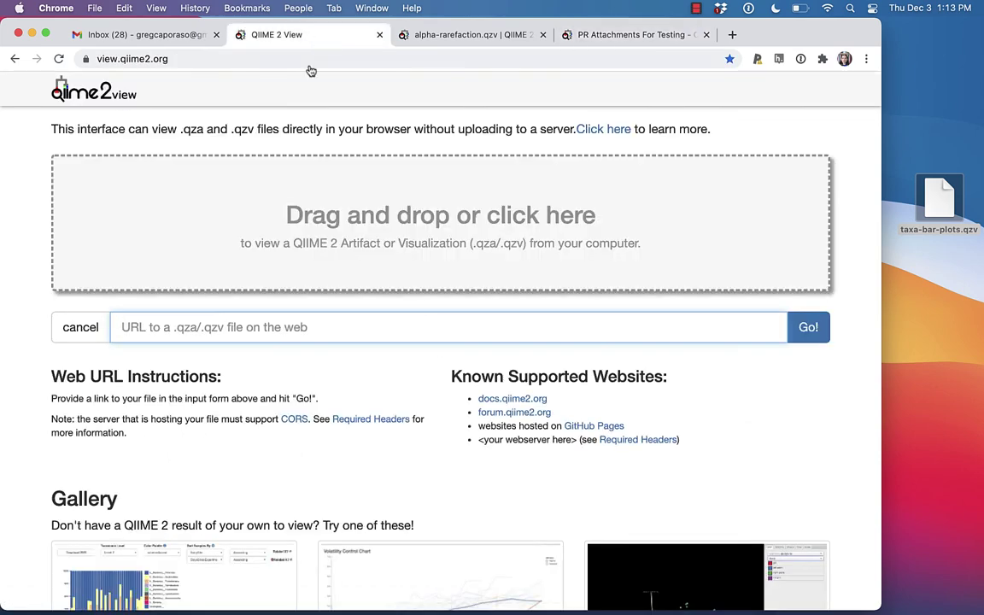
{"action": "key", "text": "super+v"}
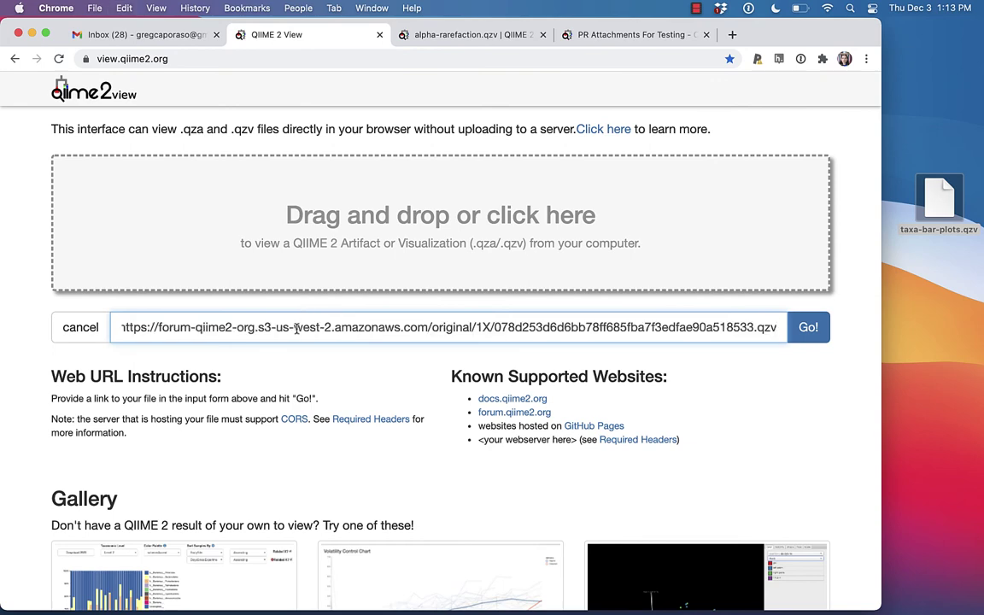
{"action": "left_click", "coordinate": [808, 328]}
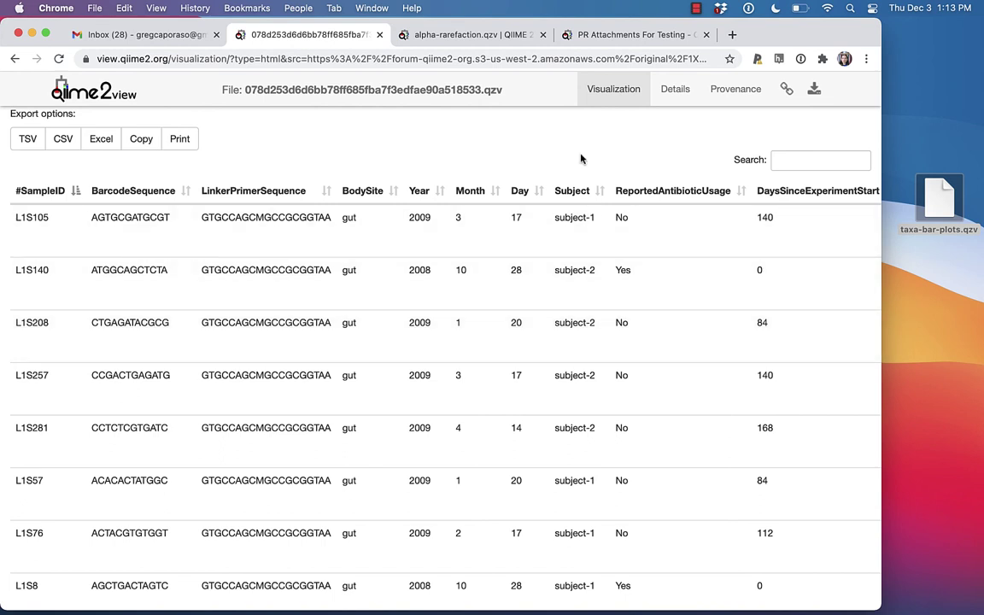
- Return from the tabulated-metadata.qzv table to the home page via the qiime2view header logo
{"action": "left_click", "coordinate": [125, 94]}
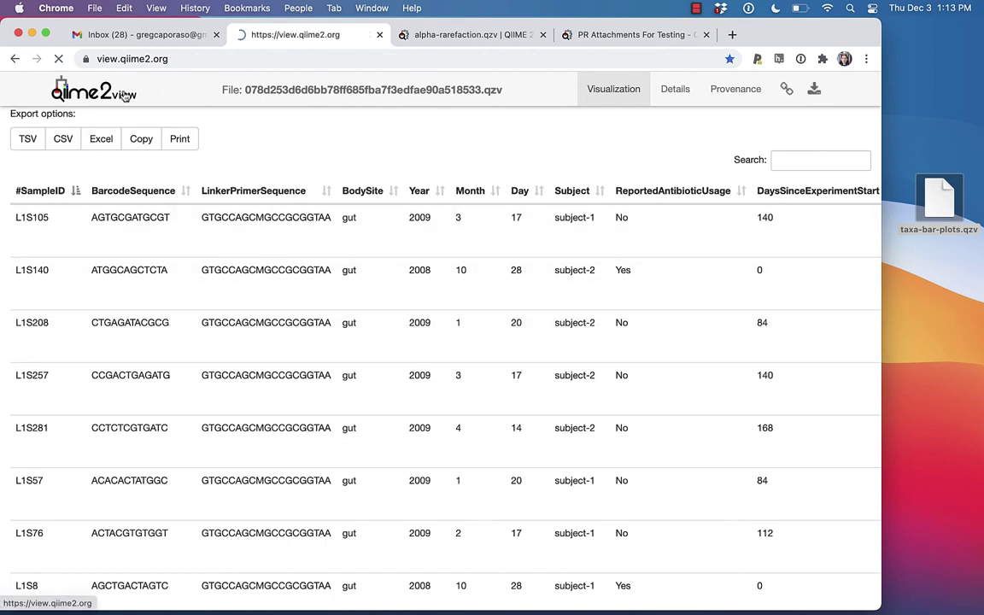